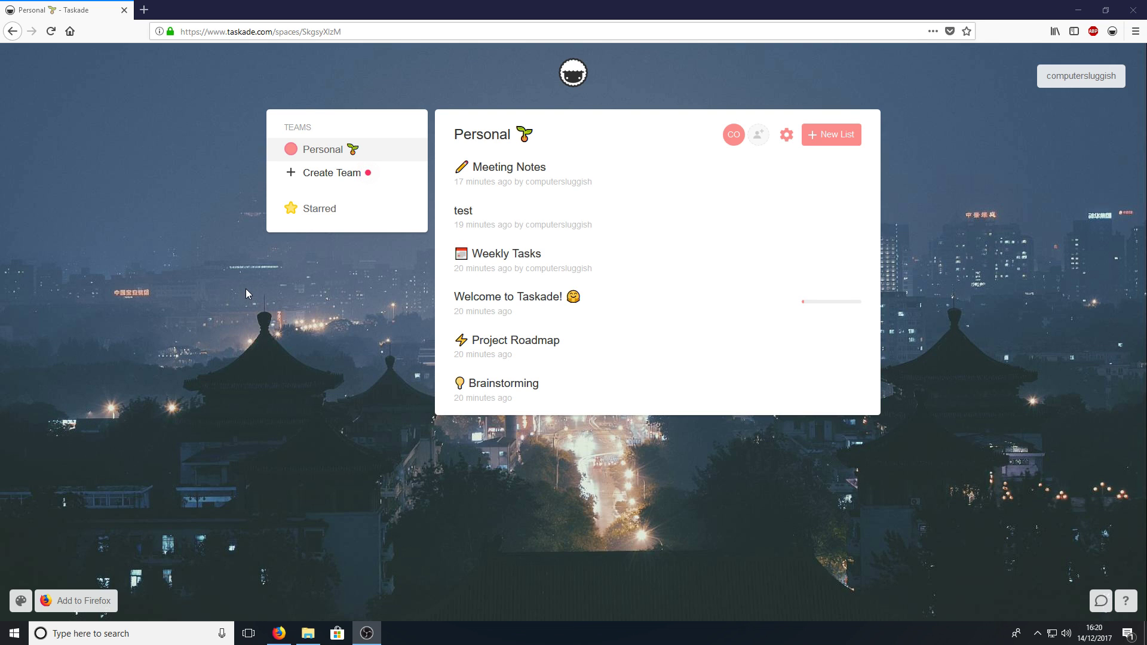
- Create a blue-themed team named 'It Support' and dismiss the invite friends prompt
{"action": "left_click", "coordinate": [328, 173]}
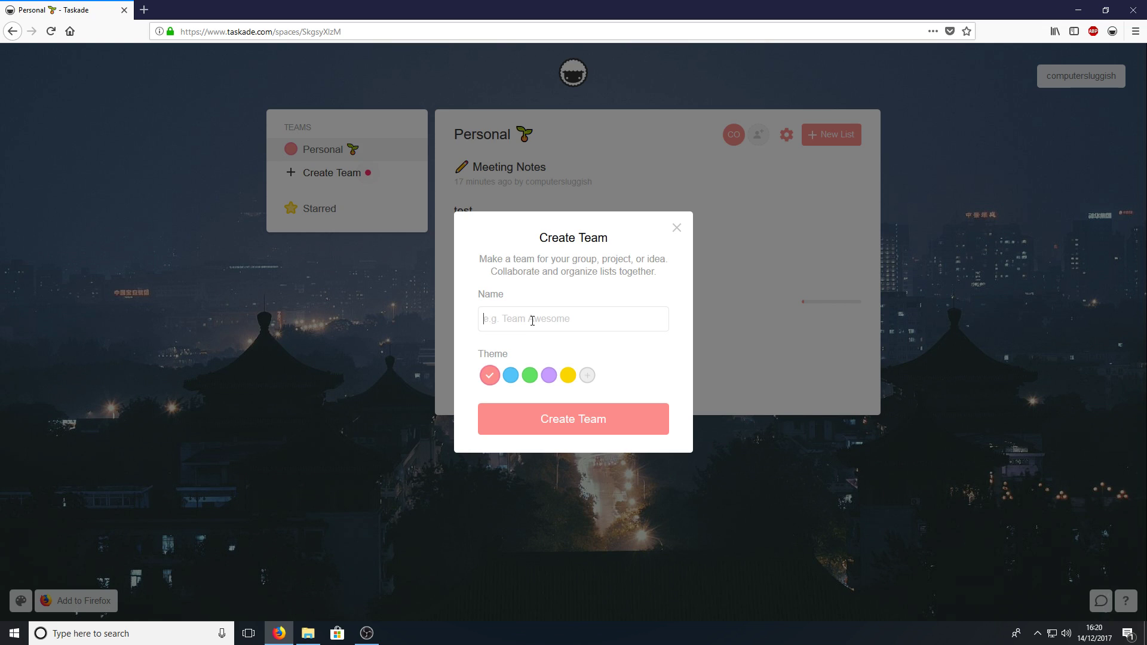
{"action": "type", "text": "It Support"}
{"action": "left_click", "coordinate": [515, 385]}
{"action": "left_click", "coordinate": [548, 424]}
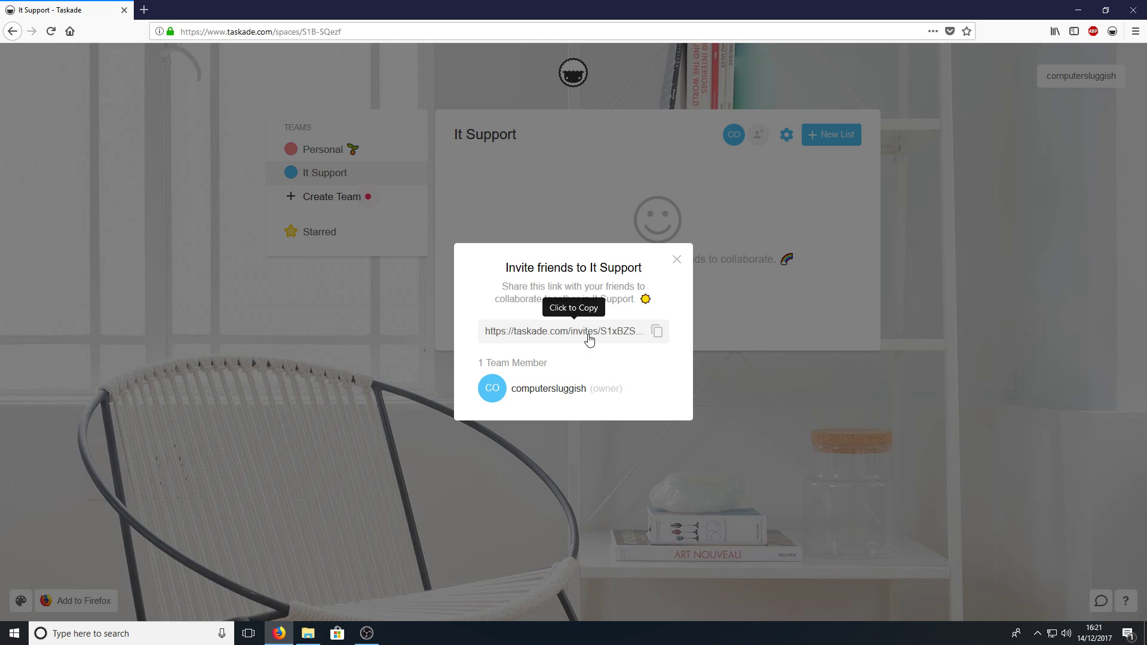
{"action": "left_click", "coordinate": [677, 258]}
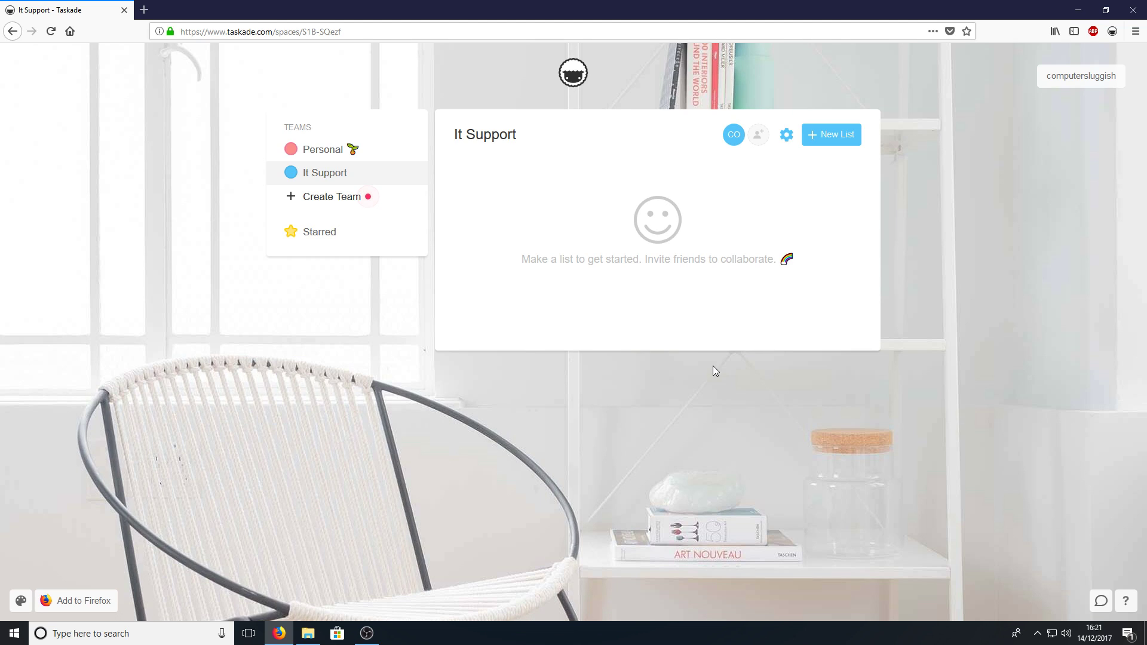
- Add a list titled 'Things ToDO Monday' with the tasks Tidy, Cleanup and Fixit
{"action": "left_click", "coordinate": [840, 136]}
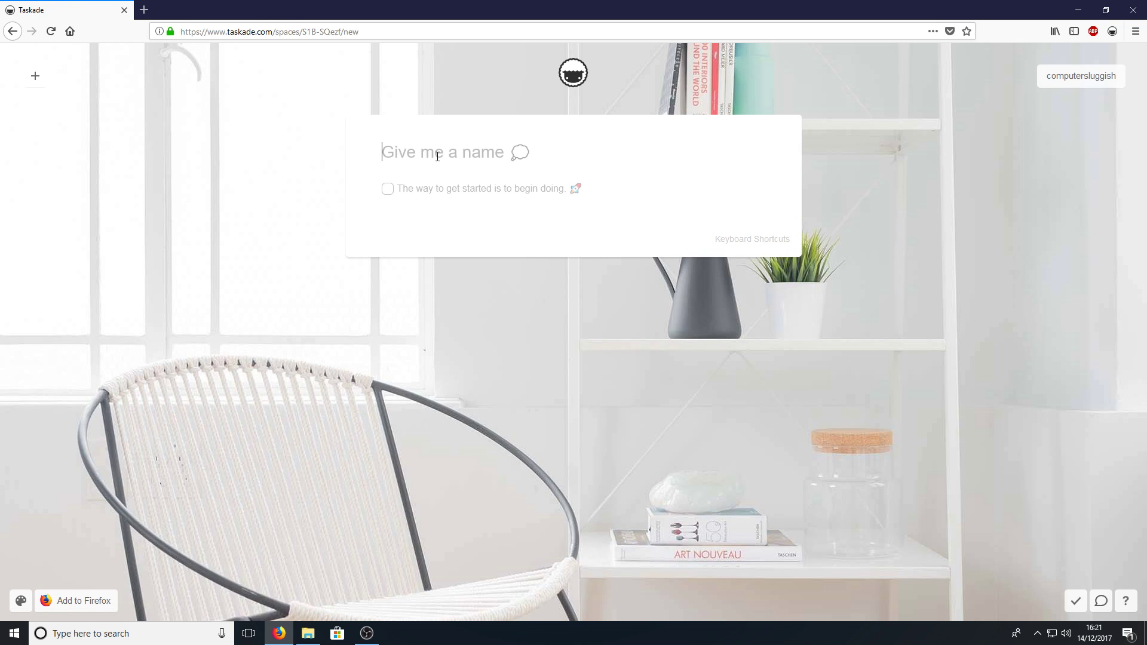
{"action": "type", "text": "Thin"}
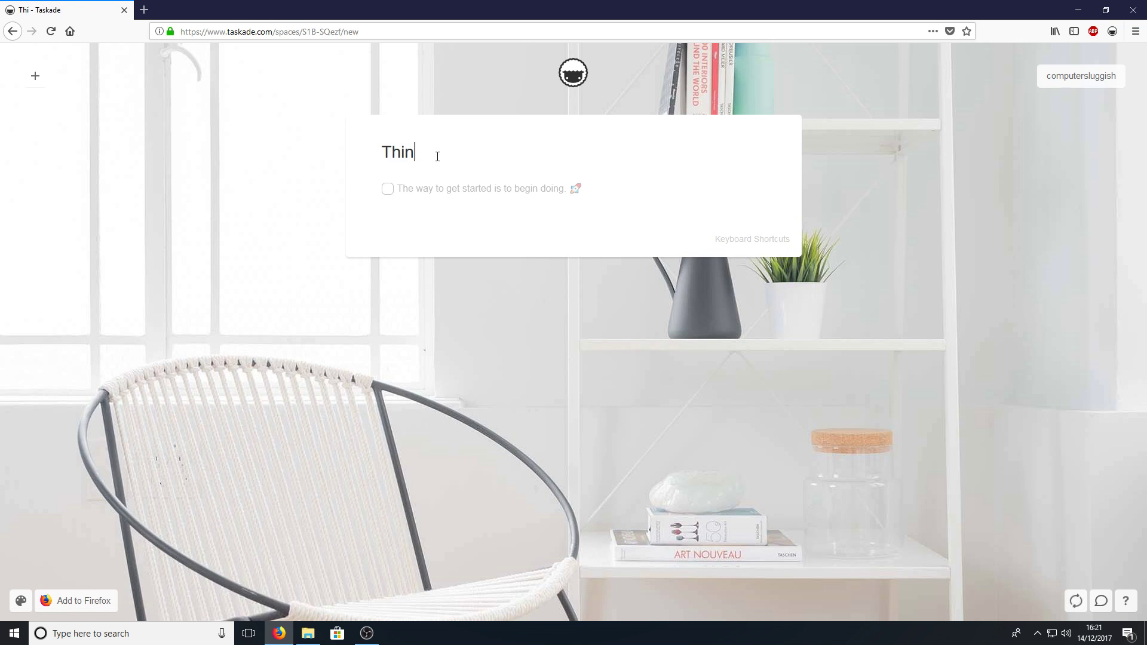
{"action": "type", "text": "gs ToDO"}
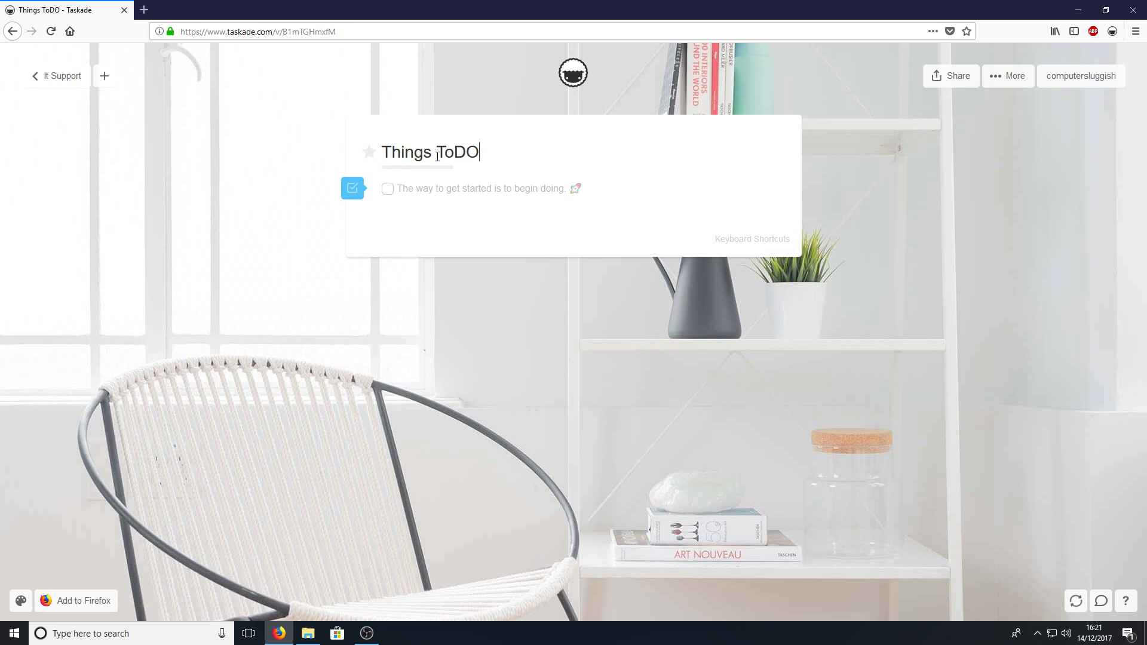
{"action": "type", "text": " Monda"}
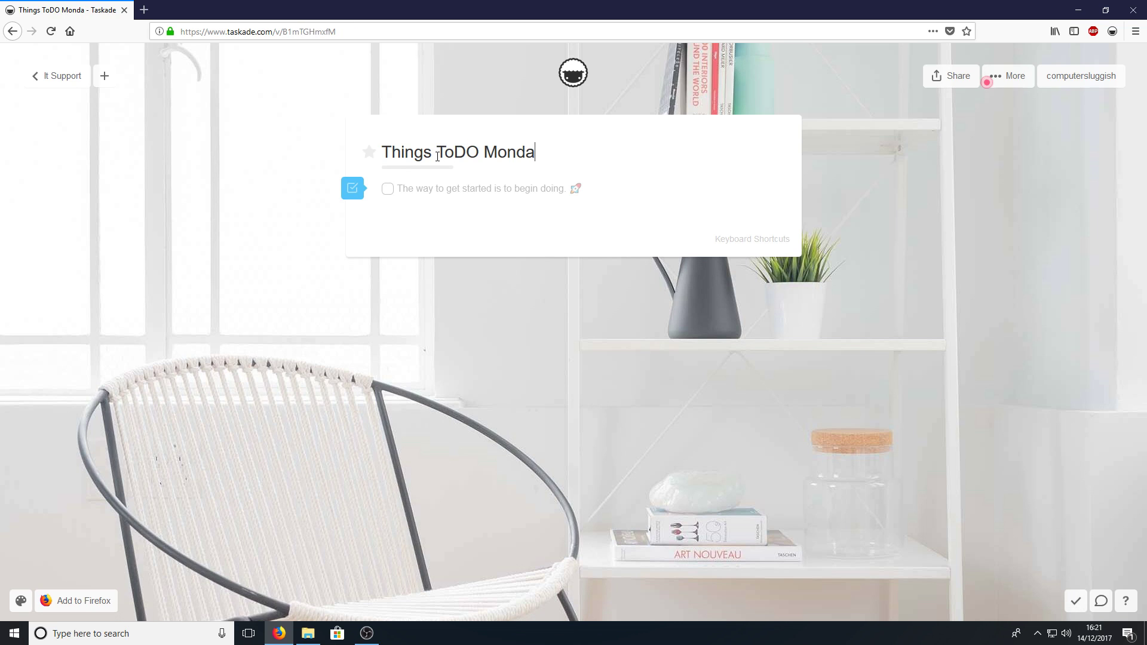
{"action": "type", "text": "y"}
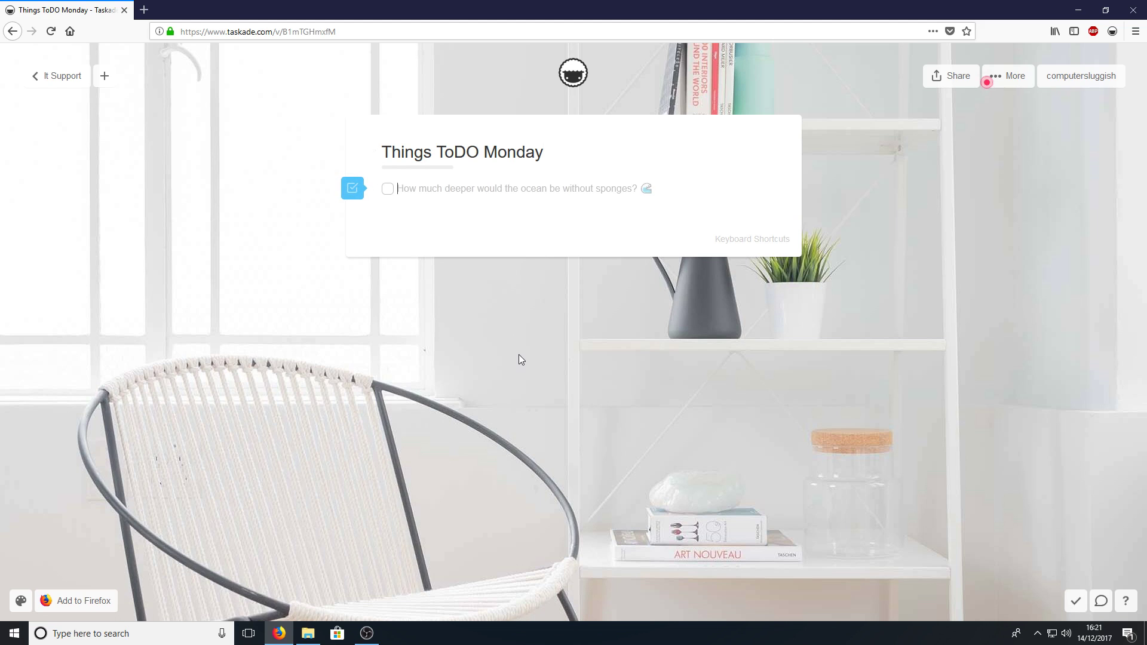
{"action": "type", "text": "Tidy"}
{"action": "key", "text": "Return"}
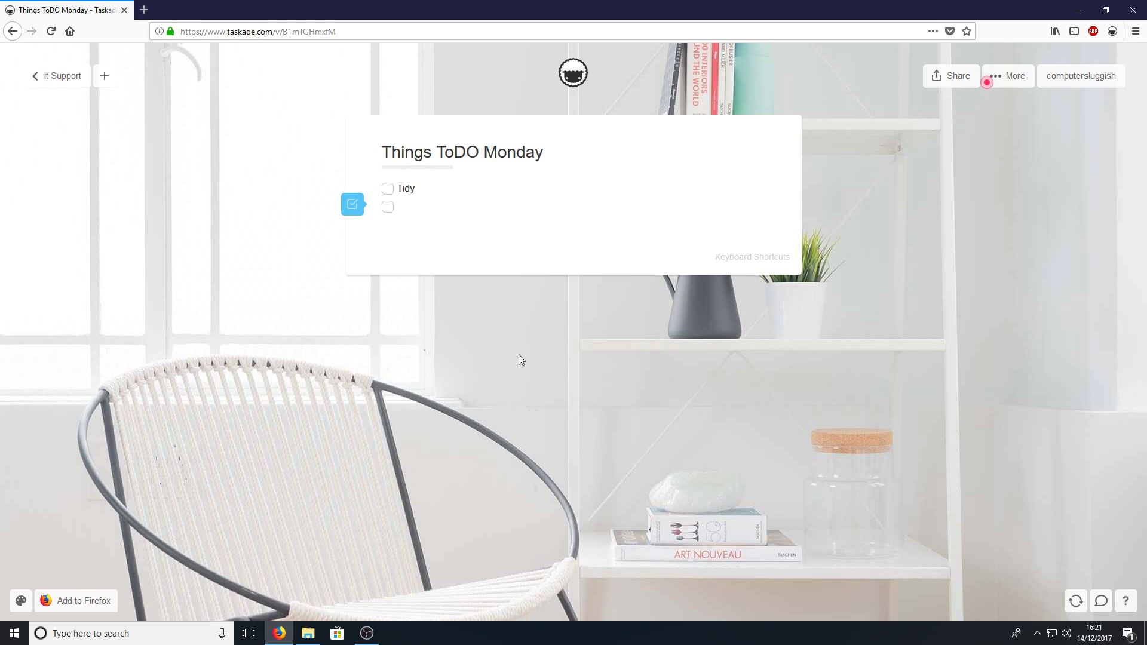
{"action": "type", "text": "Cleanup"}
{"action": "key", "text": "Return"}
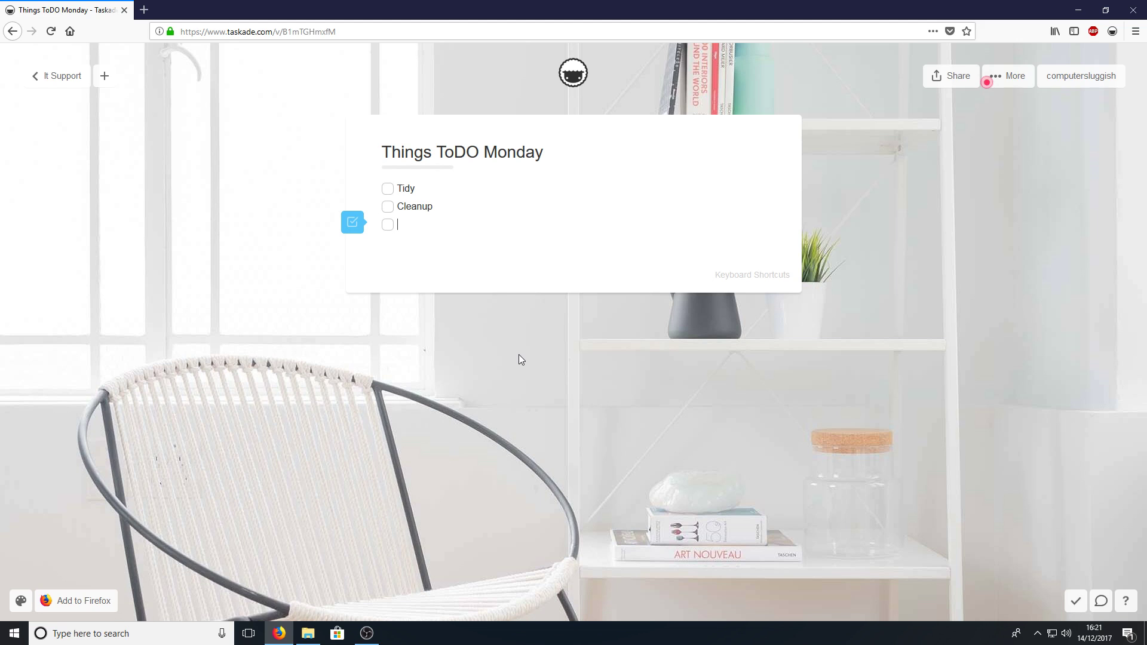
{"action": "type", "text": "Fixi"}
{"action": "type", "text": "t"}
{"action": "left_click", "coordinate": [529, 359]}
- Reopen Things ToDO Monday, tick Tidy, Cleanup and Fixit, and return to It Support
{"action": "left_click", "coordinate": [58, 76]}
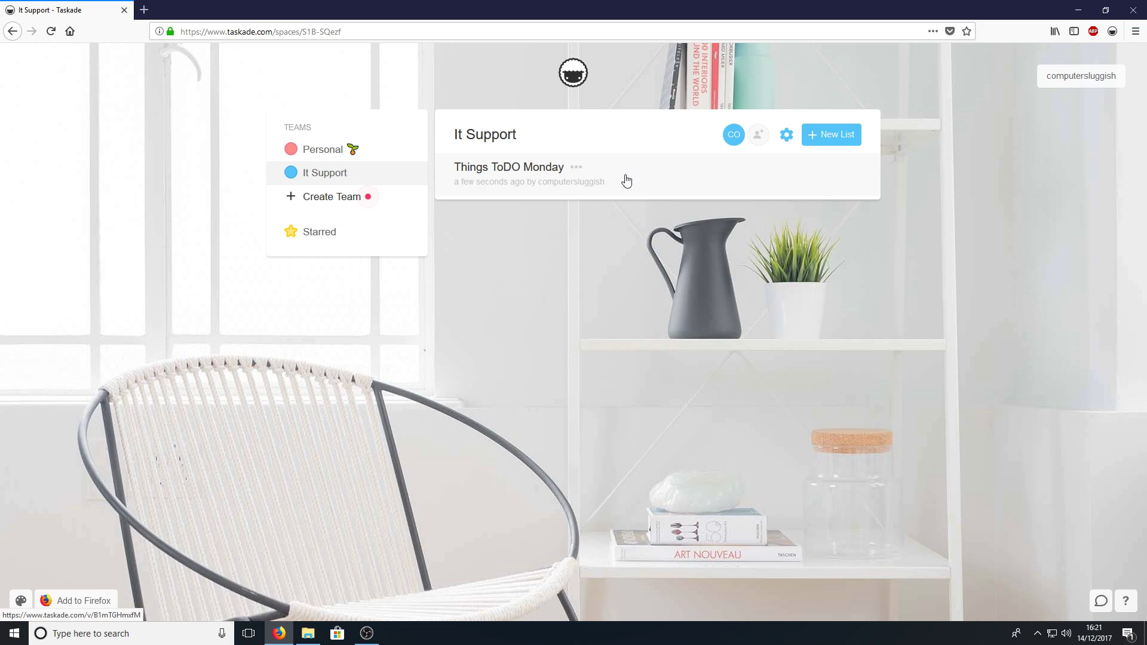
{"action": "left_click", "coordinate": [521, 178]}
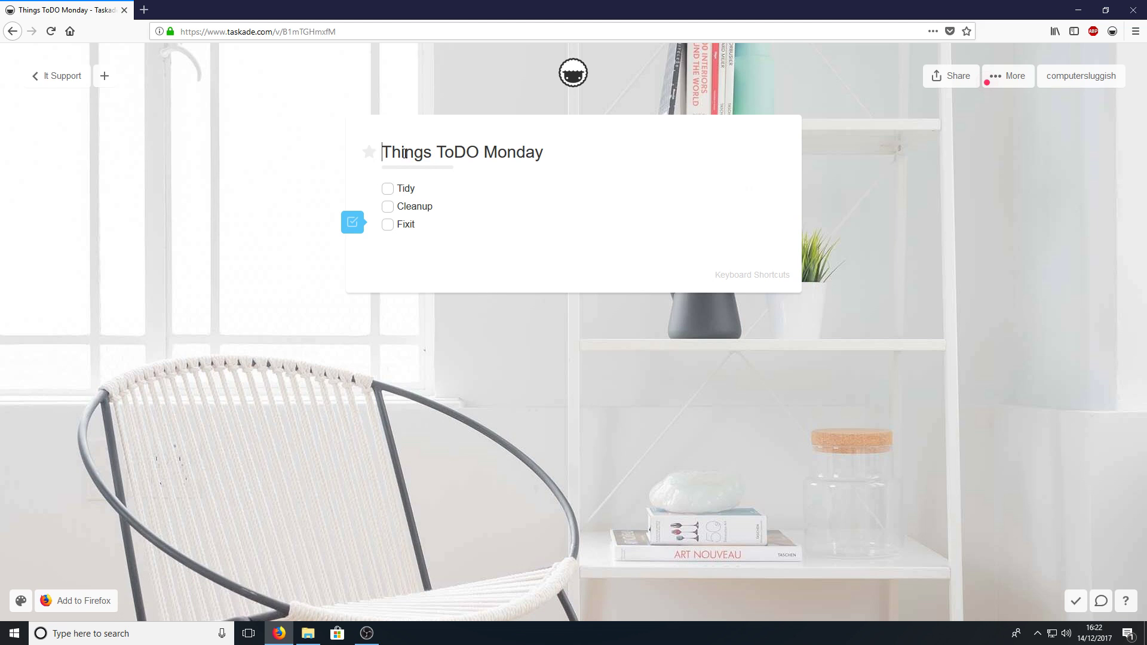
{"action": "left_click", "coordinate": [388, 190]}
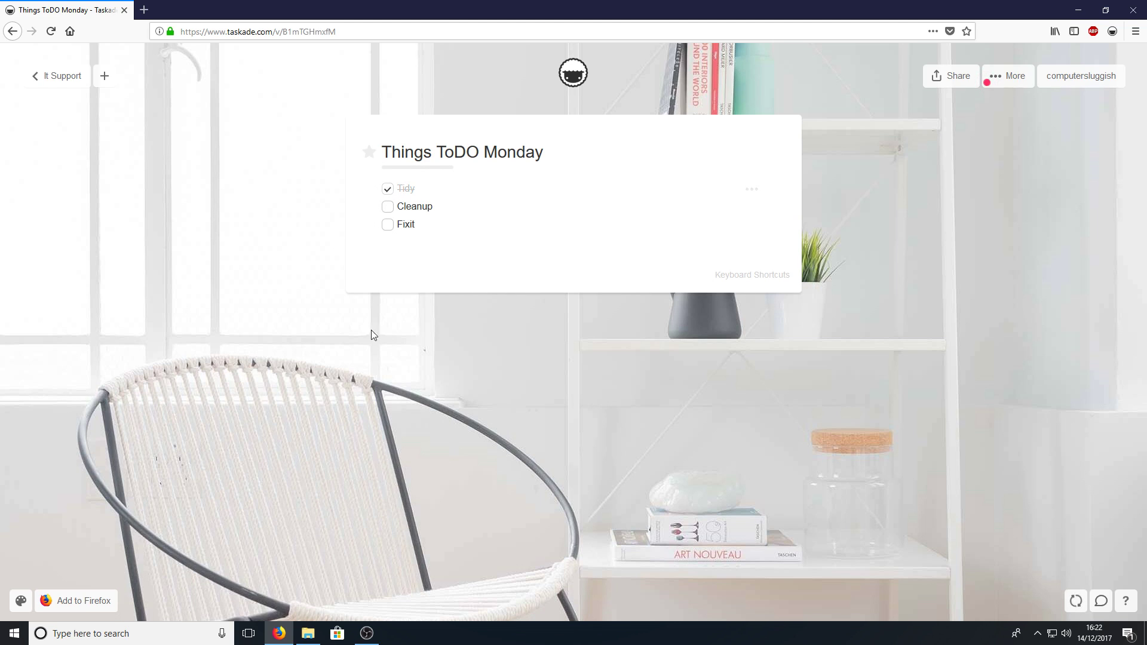
{"action": "left_click", "coordinate": [388, 208]}
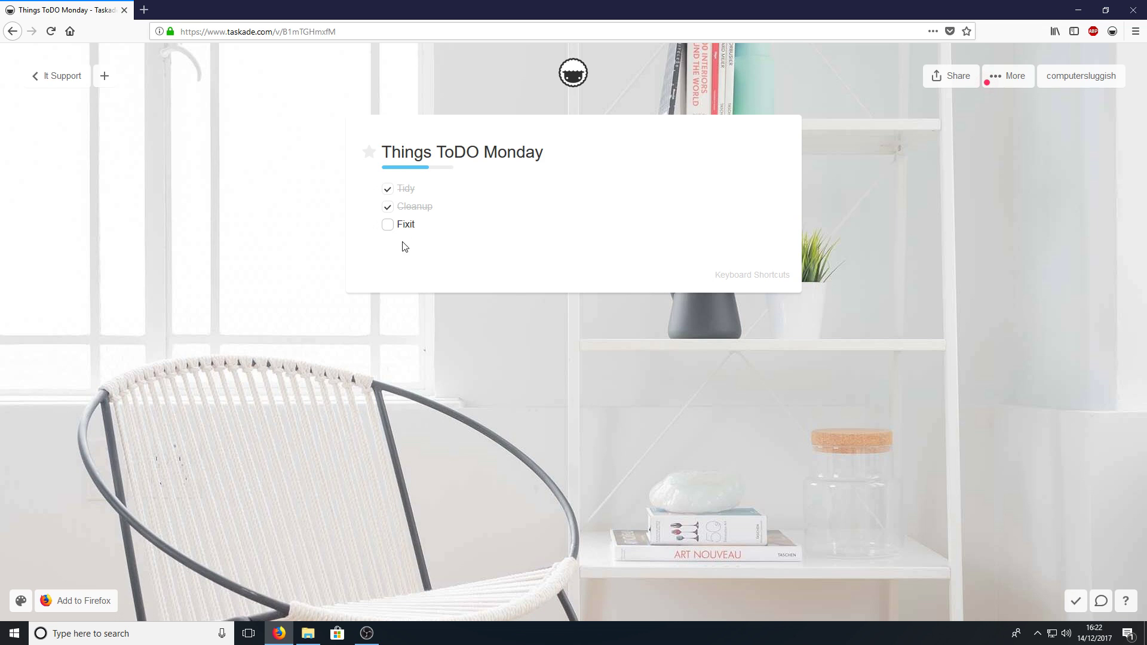
{"action": "left_click", "coordinate": [388, 226]}
{"action": "left_click", "coordinate": [62, 76]}
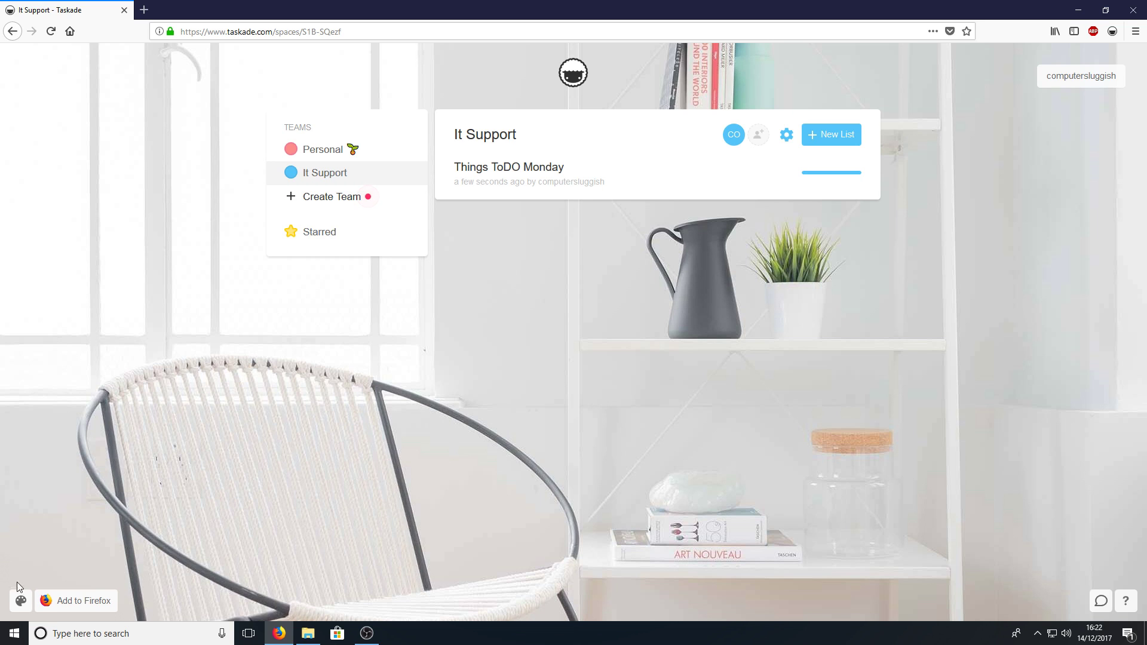
- Replace the room-photo workspace background with the plain white swatch
{"action": "left_click", "coordinate": [20, 602]}
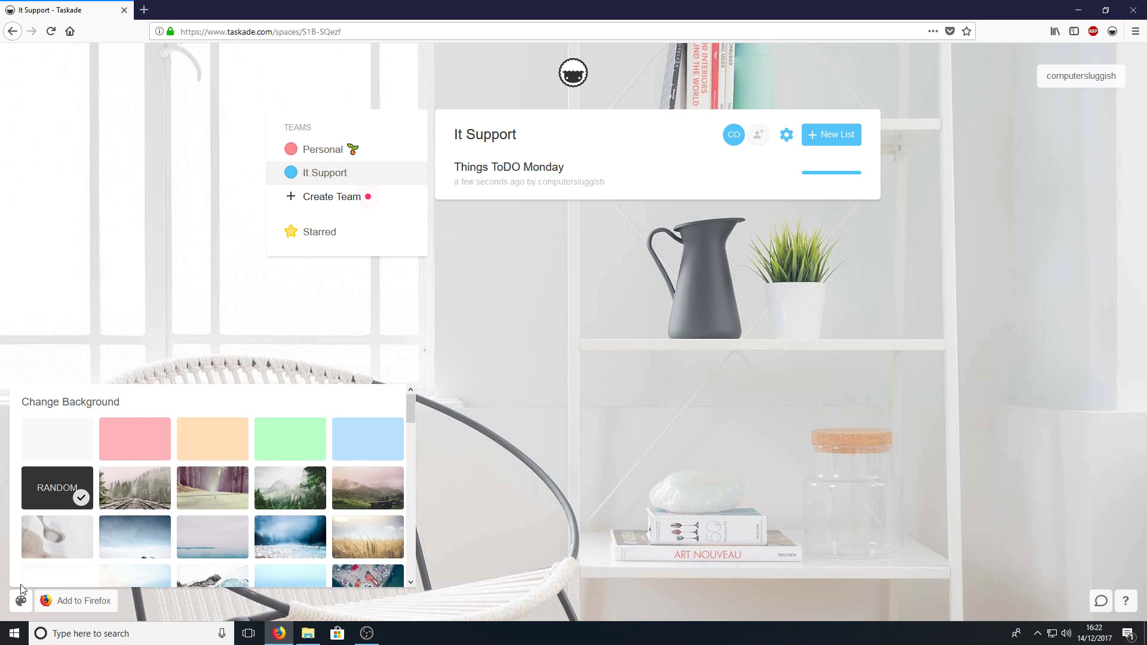
{"action": "scroll", "coordinate": [263, 456], "scroll_direction": "down", "scroll_amount": 3}
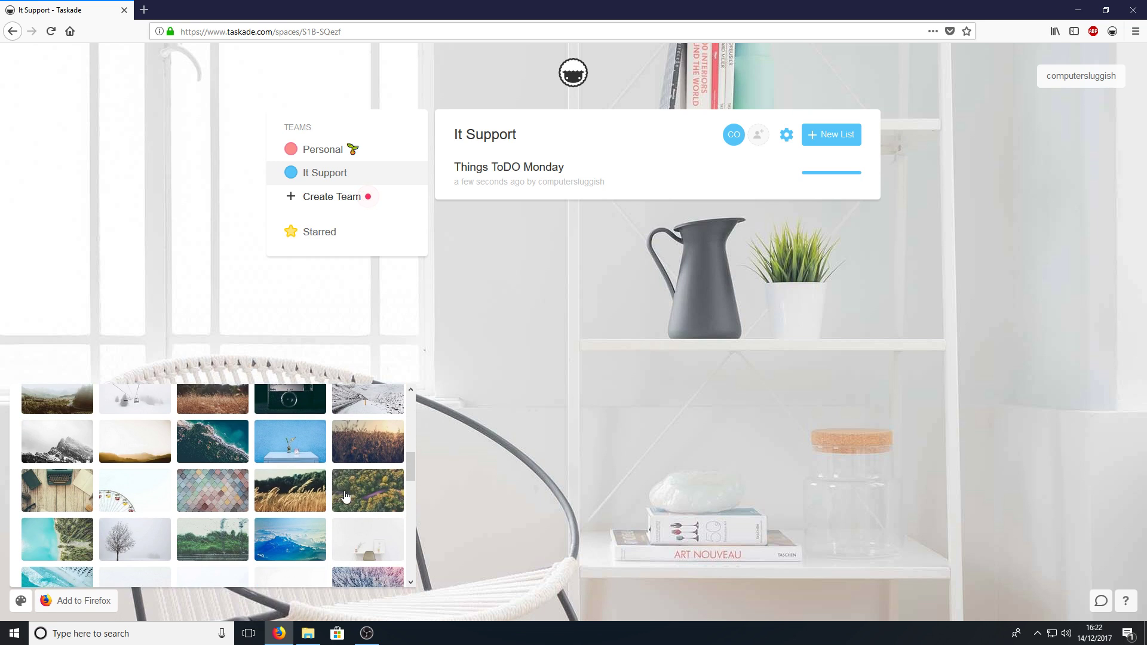
{"action": "scroll", "coordinate": [298, 478], "scroll_direction": "up", "scroll_amount": 2}
{"action": "scroll", "coordinate": [355, 505], "scroll_direction": "down", "scroll_amount": 5}
{"action": "scroll", "coordinate": [355, 505], "scroll_direction": "up", "scroll_amount": 3}
{"action": "scroll", "coordinate": [311, 499], "scroll_direction": "up", "scroll_amount": 3}
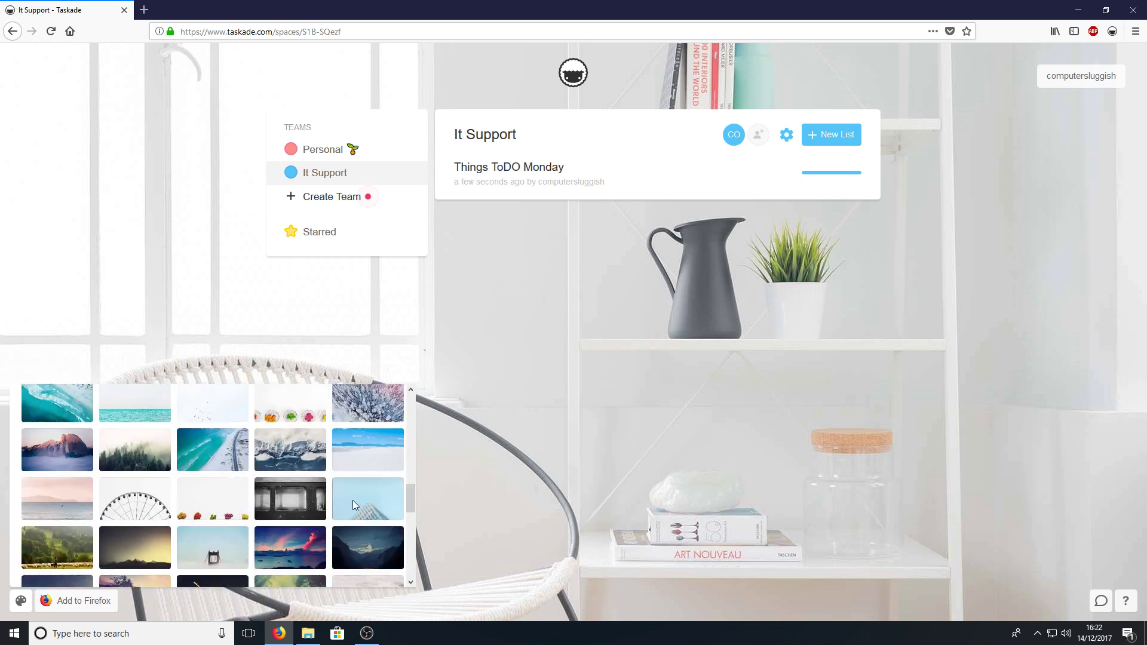
{"action": "scroll", "coordinate": [268, 493], "scroll_direction": "up", "scroll_amount": 3}
{"action": "left_click", "coordinate": [71, 450]}
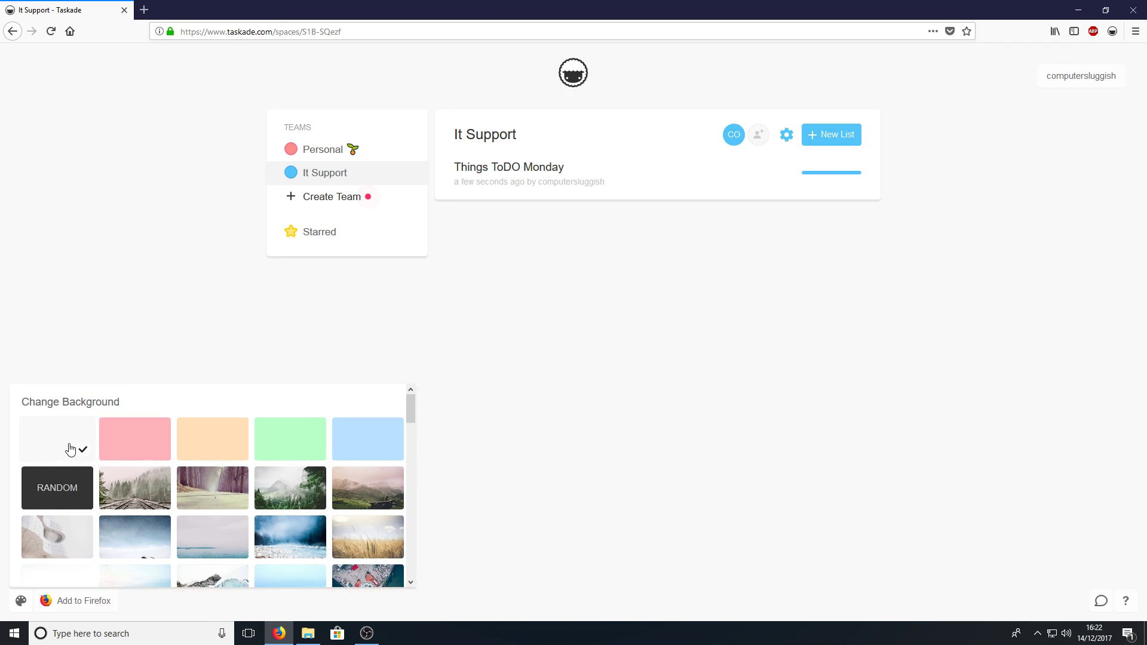
{"action": "left_click", "coordinate": [970, 313]}
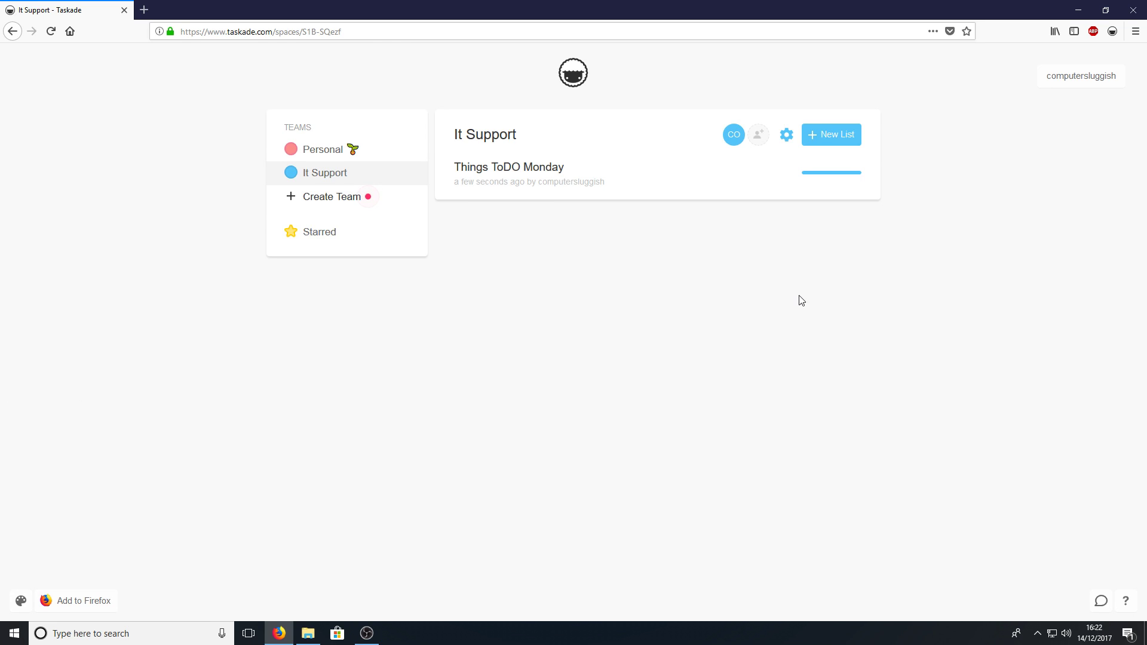
{"action": "mouse_move", "coordinate": [510, 172]}
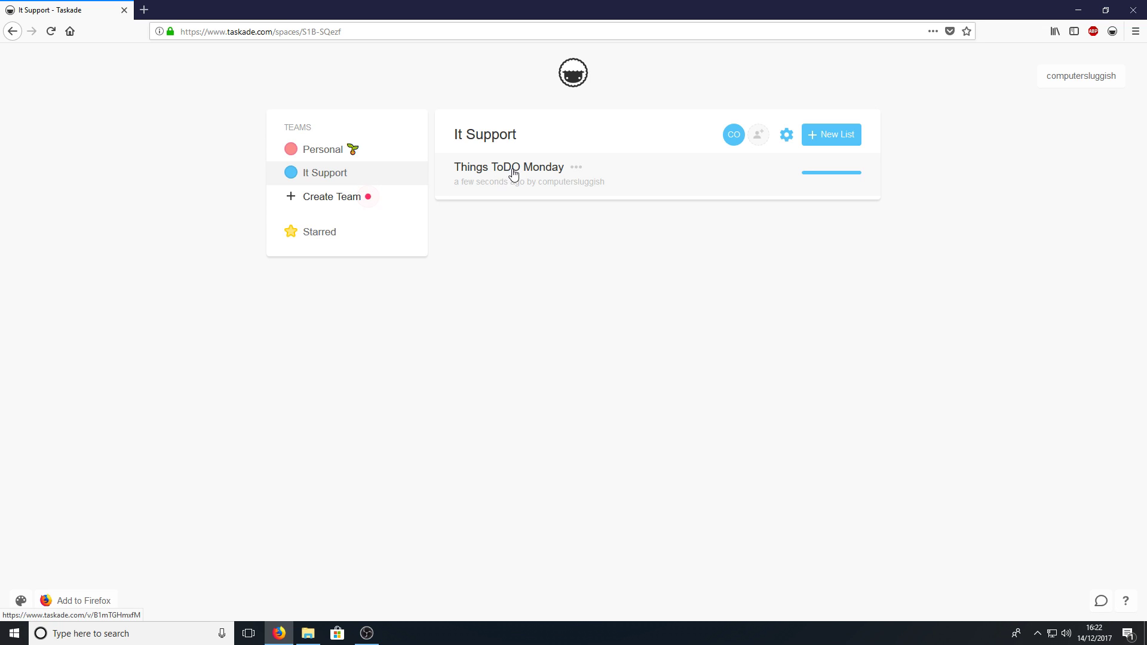
{"action": "left_click", "coordinate": [513, 173]}
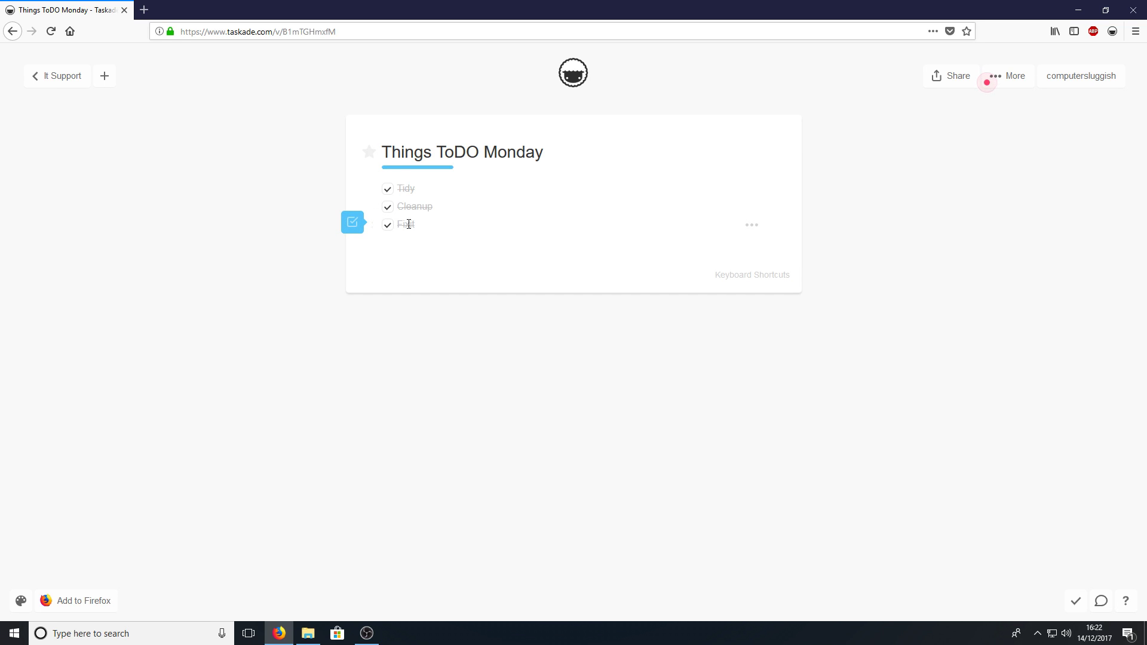
{"action": "key", "text": "Return"}
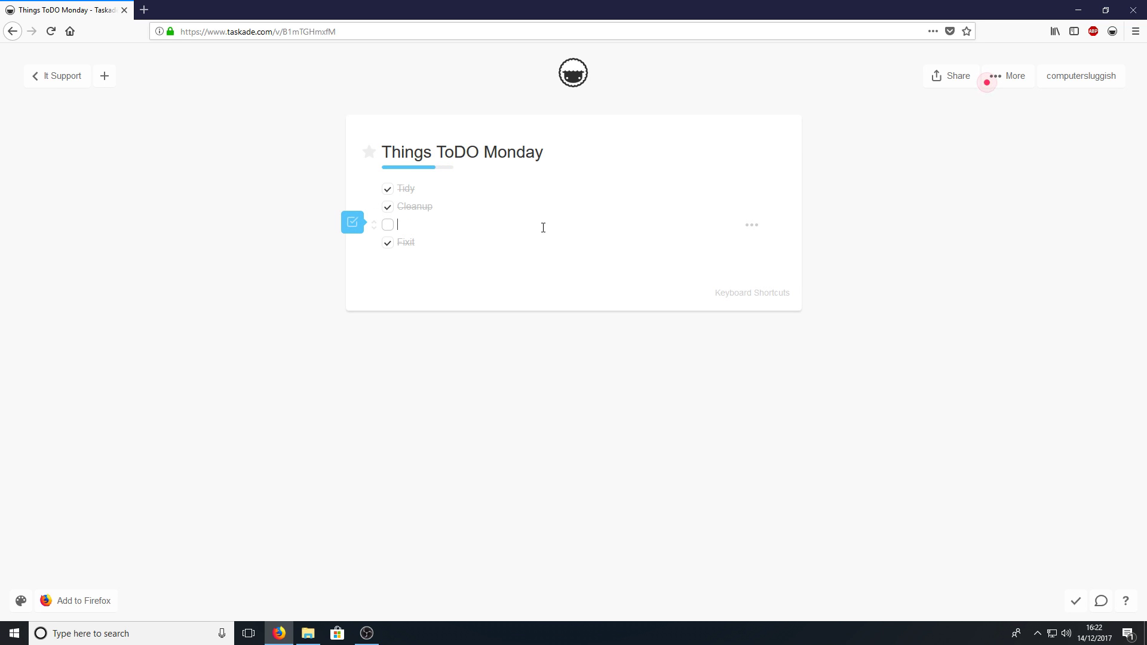
{"action": "type", "text": "@"}
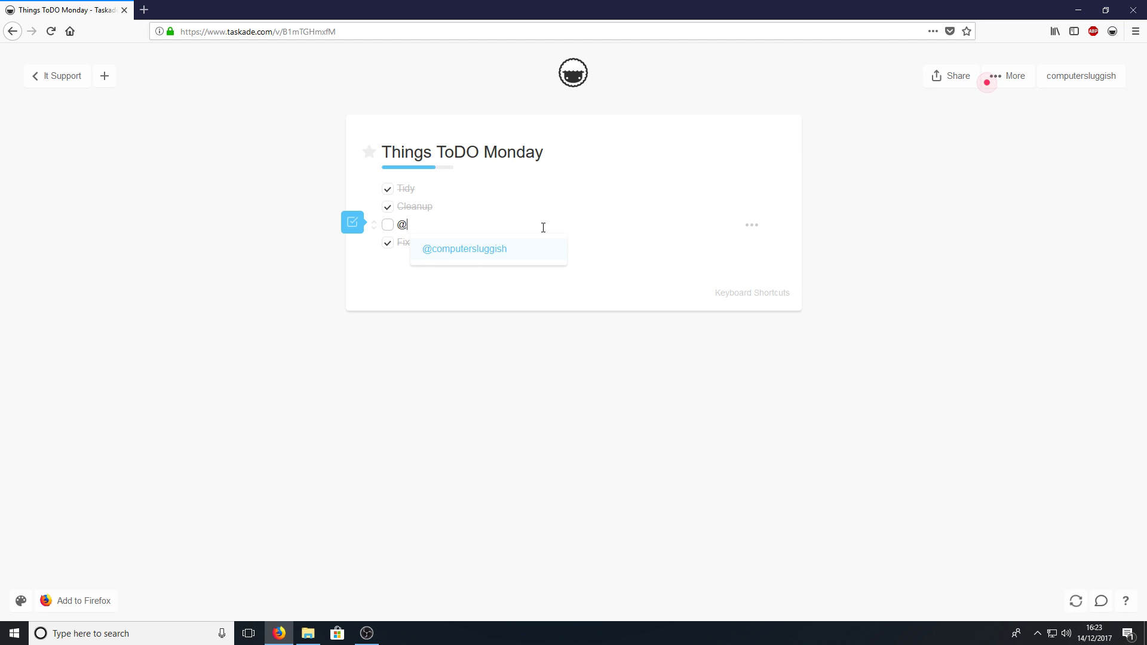
{"action": "type", "text": "comp"}
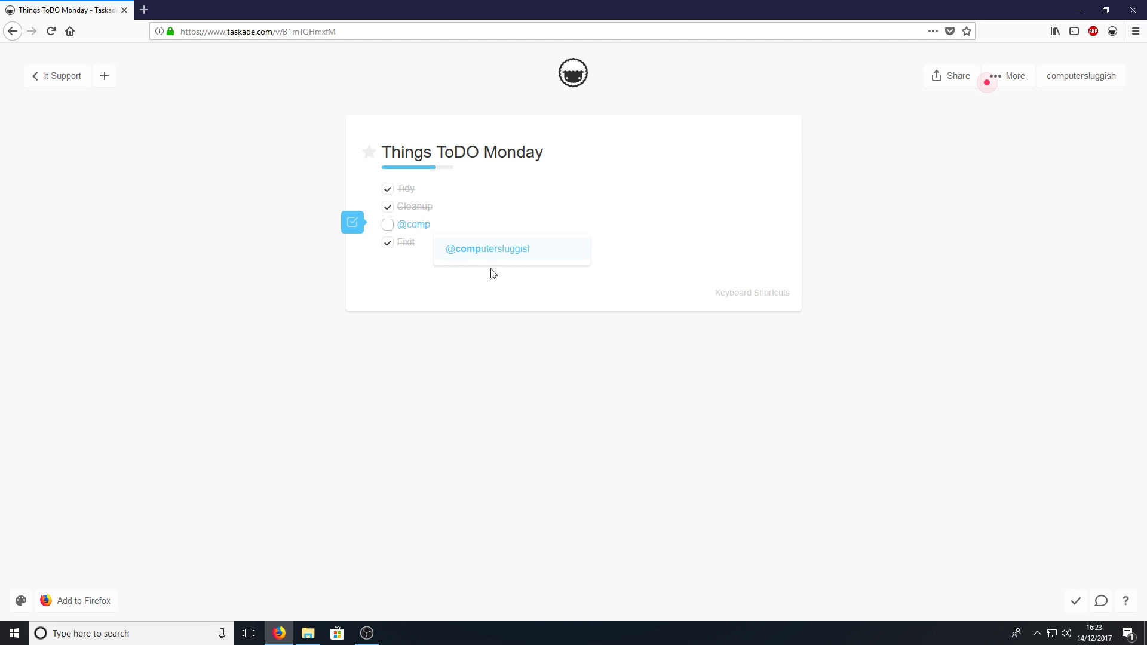
{"action": "left_click", "coordinate": [492, 257]}
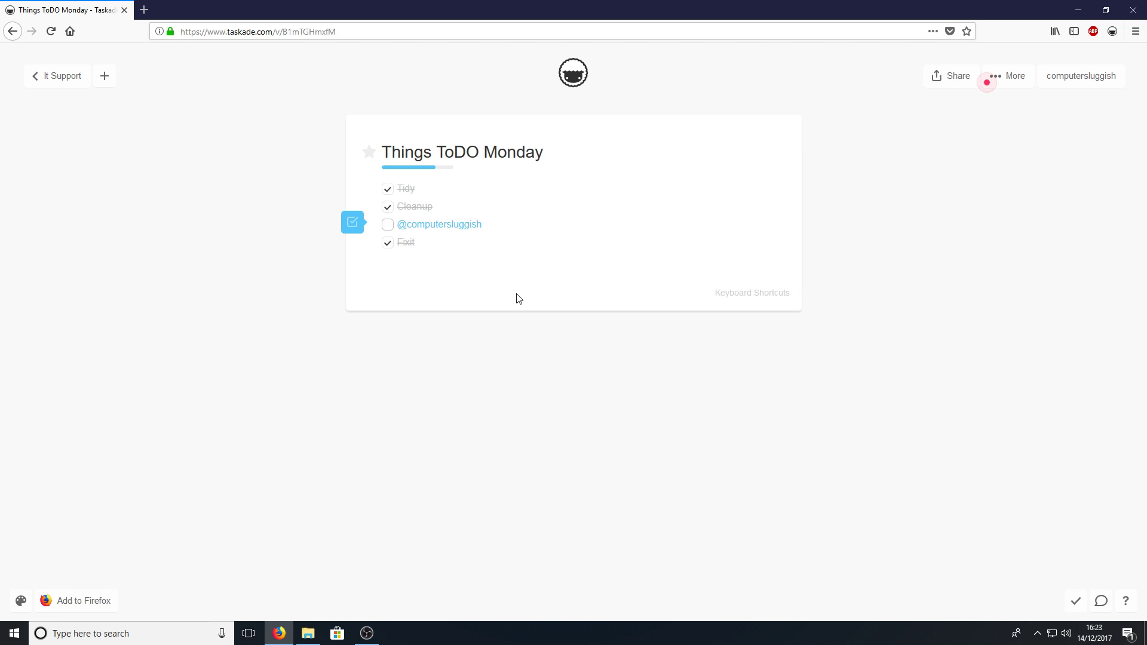
{"action": "type", "text": "hoover"}
{"action": "key", "text": "Return"}
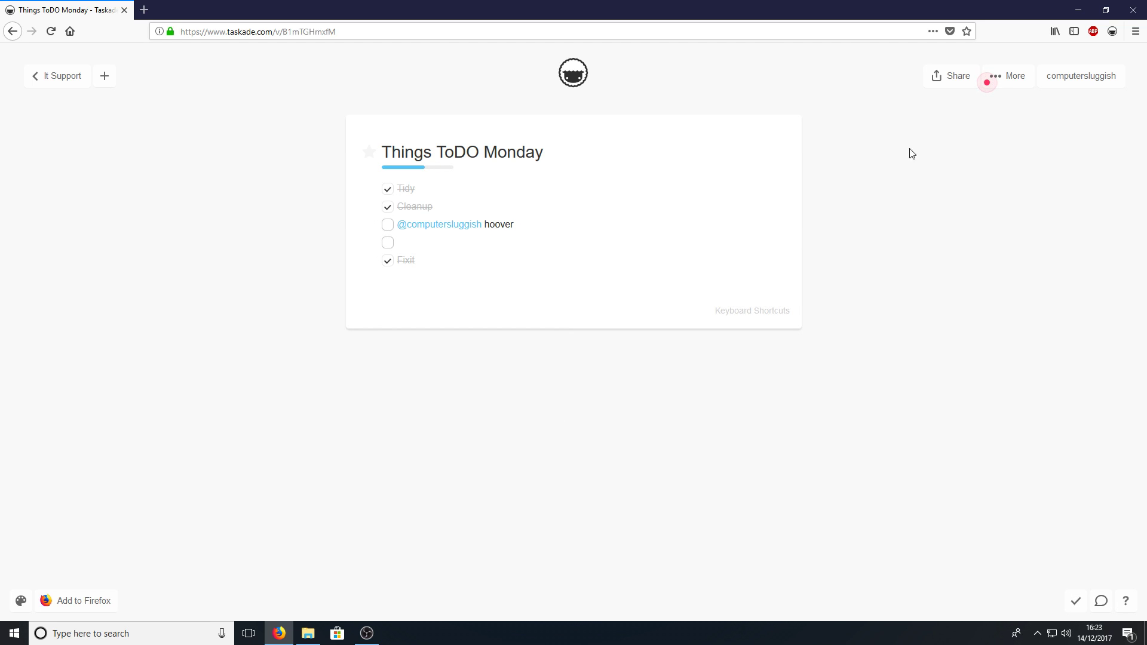
- Look through the list's extra options and the account menu, then dismiss them
{"action": "left_click", "coordinate": [1001, 78]}
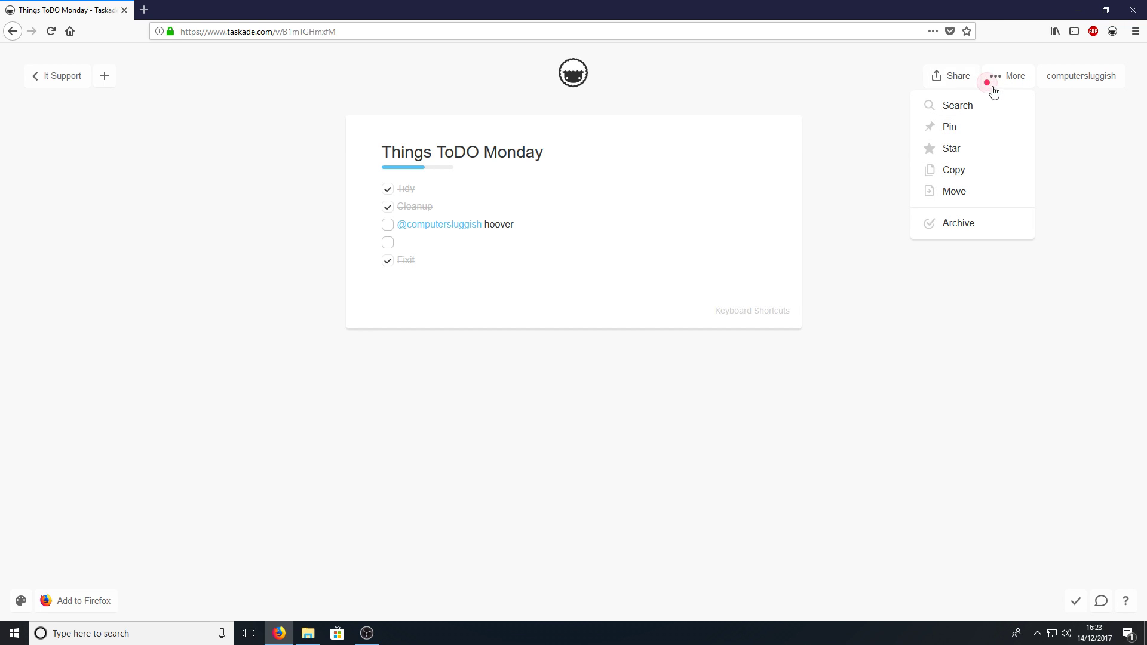
{"action": "left_click", "coordinate": [1069, 74]}
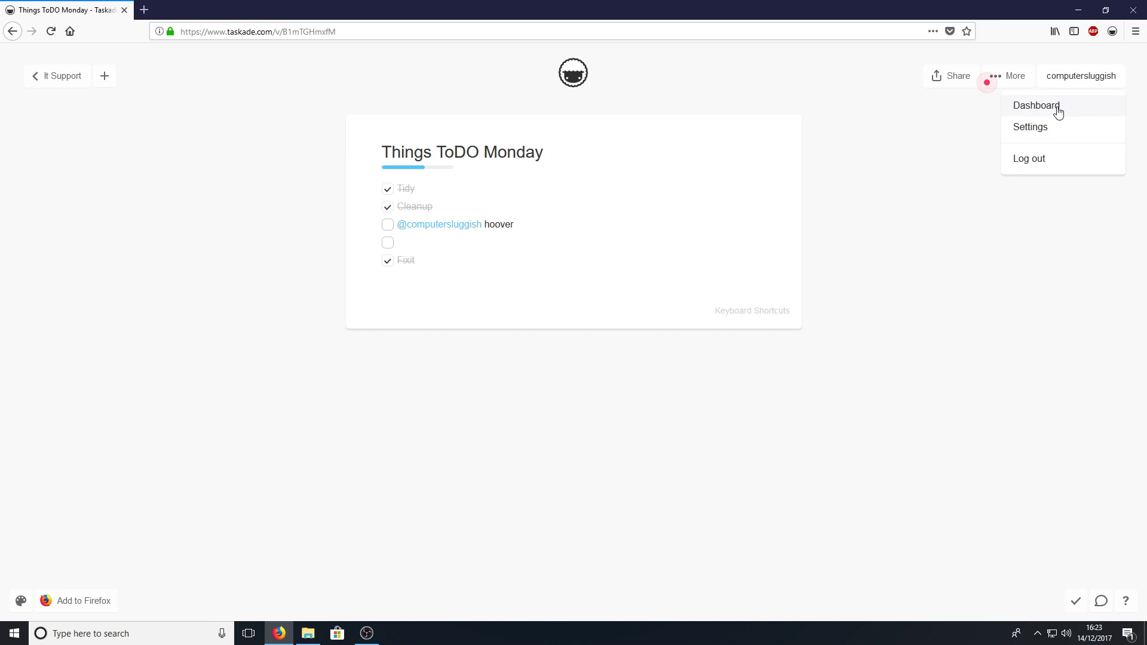
{"action": "left_click", "coordinate": [1027, 324]}
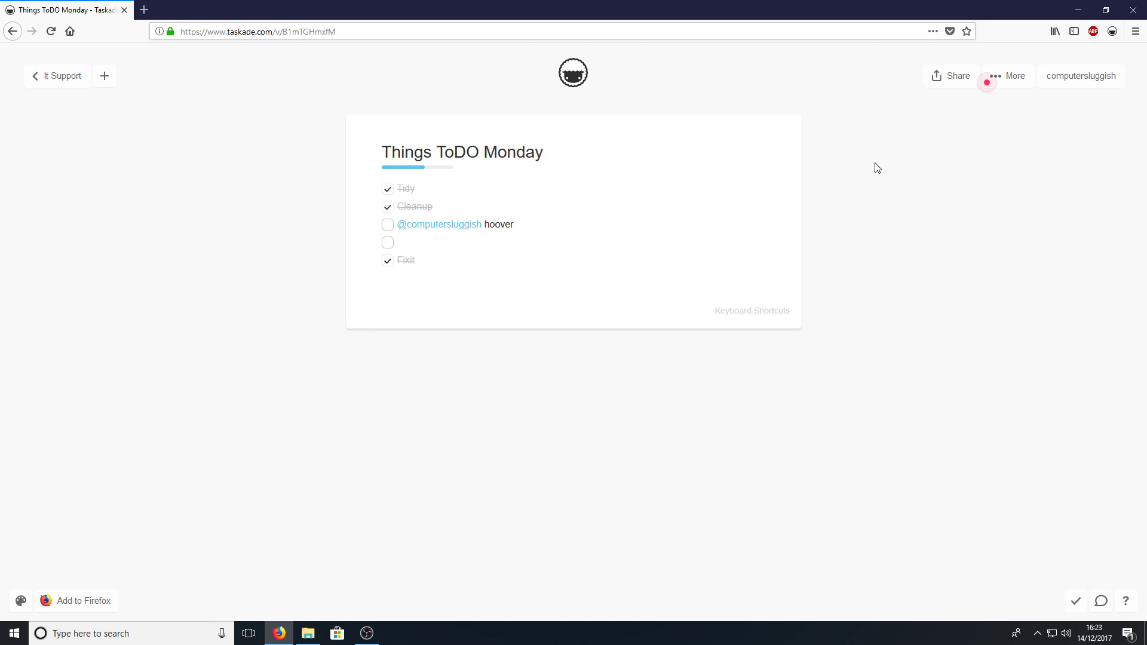
- Return to the It Support page, check the Taskade extension, and show team management options
{"action": "left_click", "coordinate": [63, 77]}
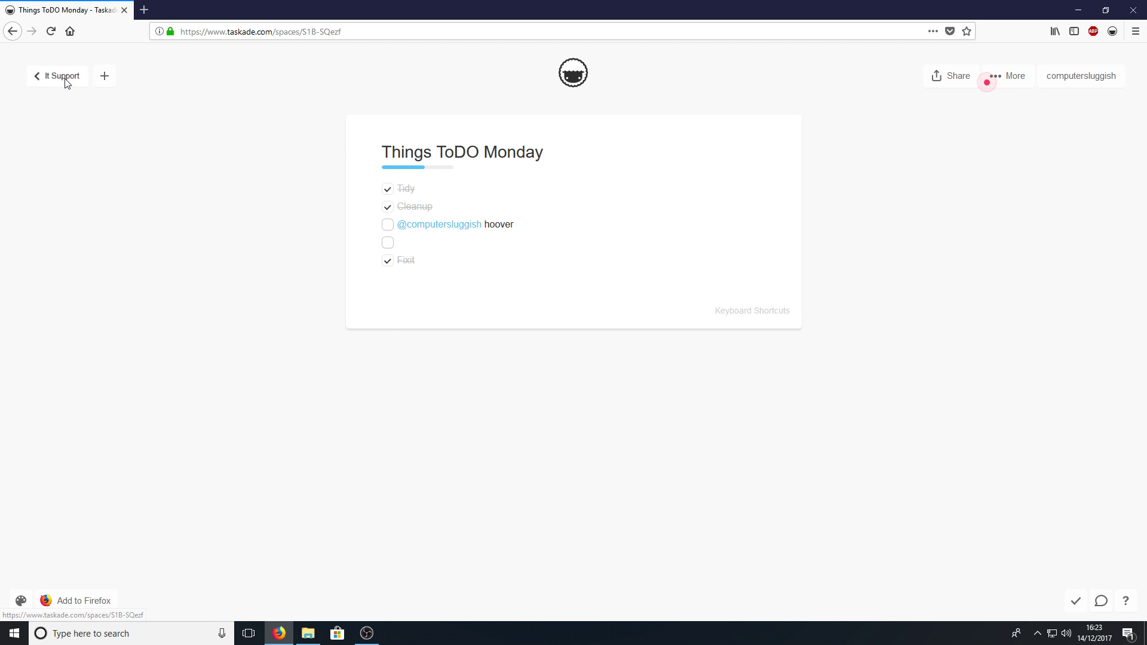
{"action": "left_click", "coordinate": [1112, 32]}
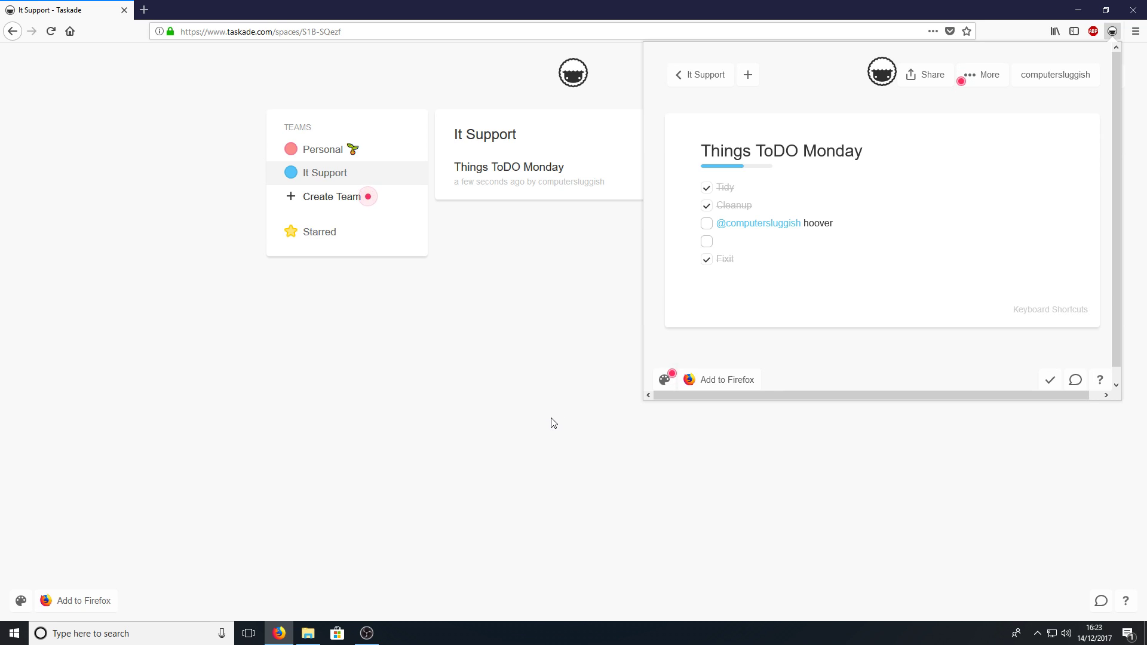
{"action": "left_click", "coordinate": [550, 400]}
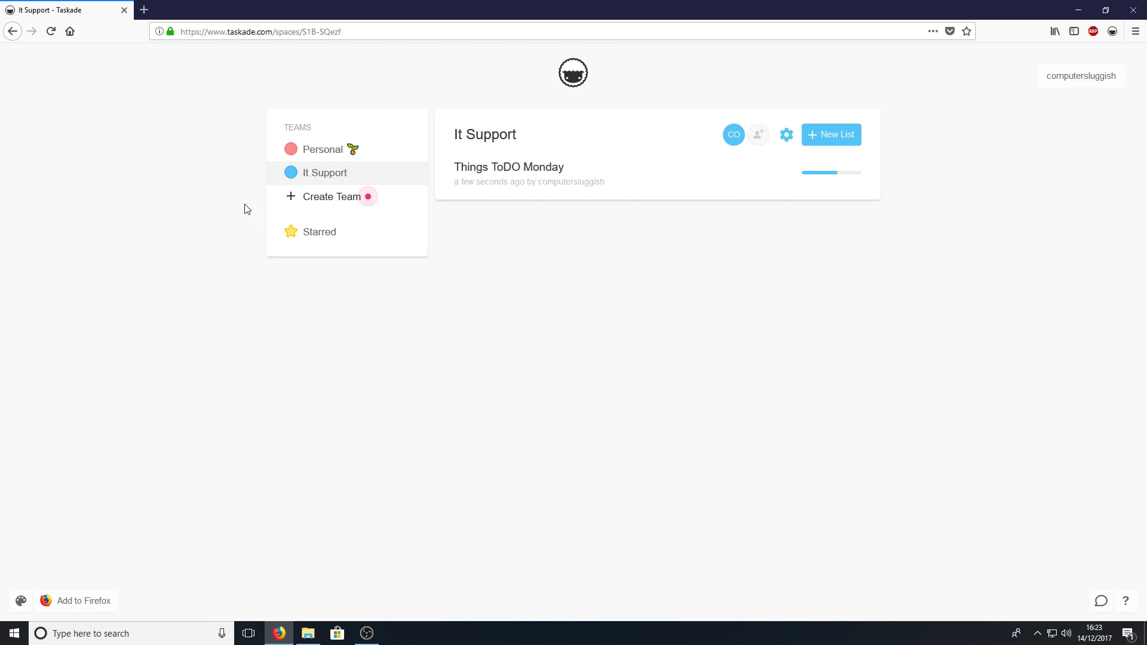
{"action": "left_click", "coordinate": [787, 136]}
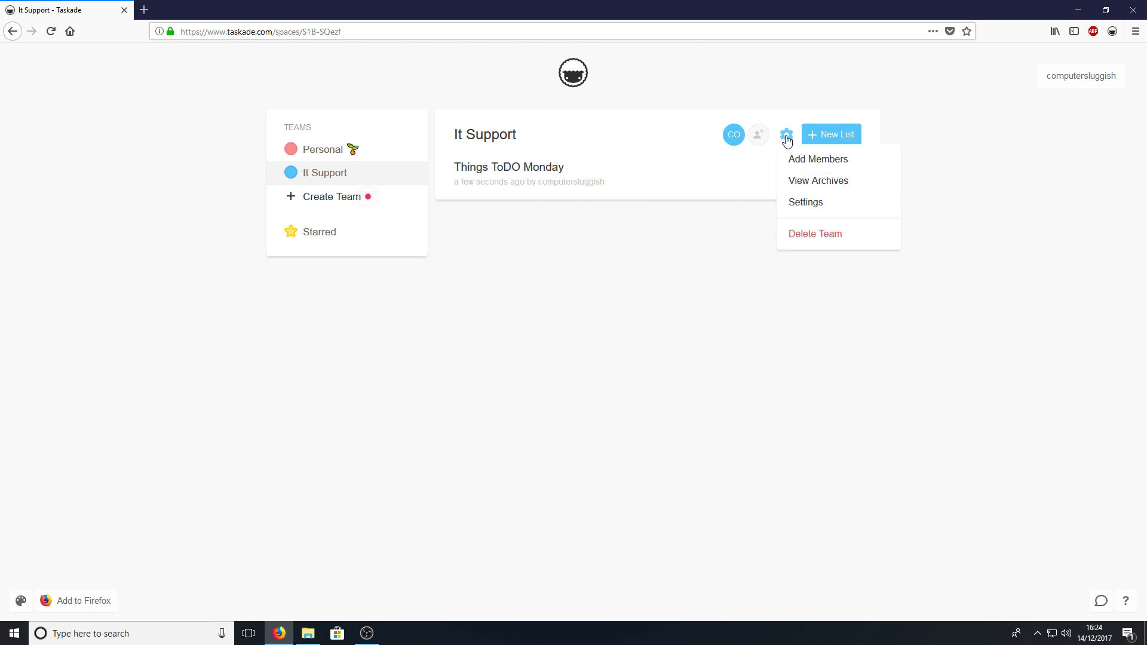
- Delete the It Support team and confirm Delete Forever
{"action": "left_click", "coordinate": [827, 239]}
{"action": "left_click", "coordinate": [556, 363]}
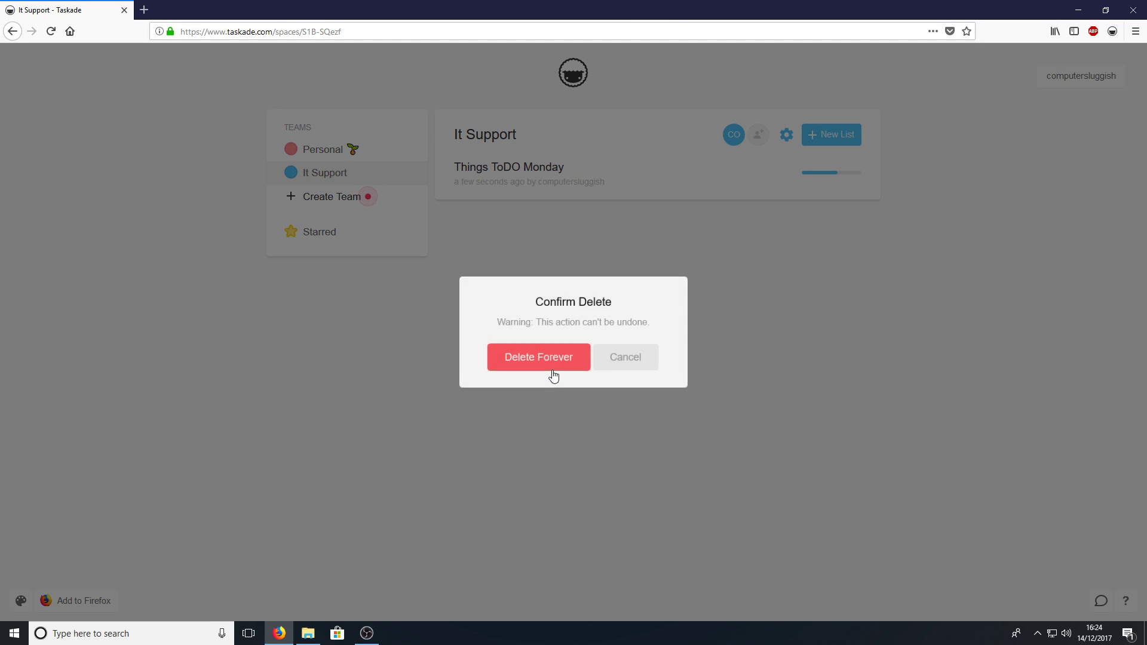
{"action": "left_click", "coordinate": [564, 361]}
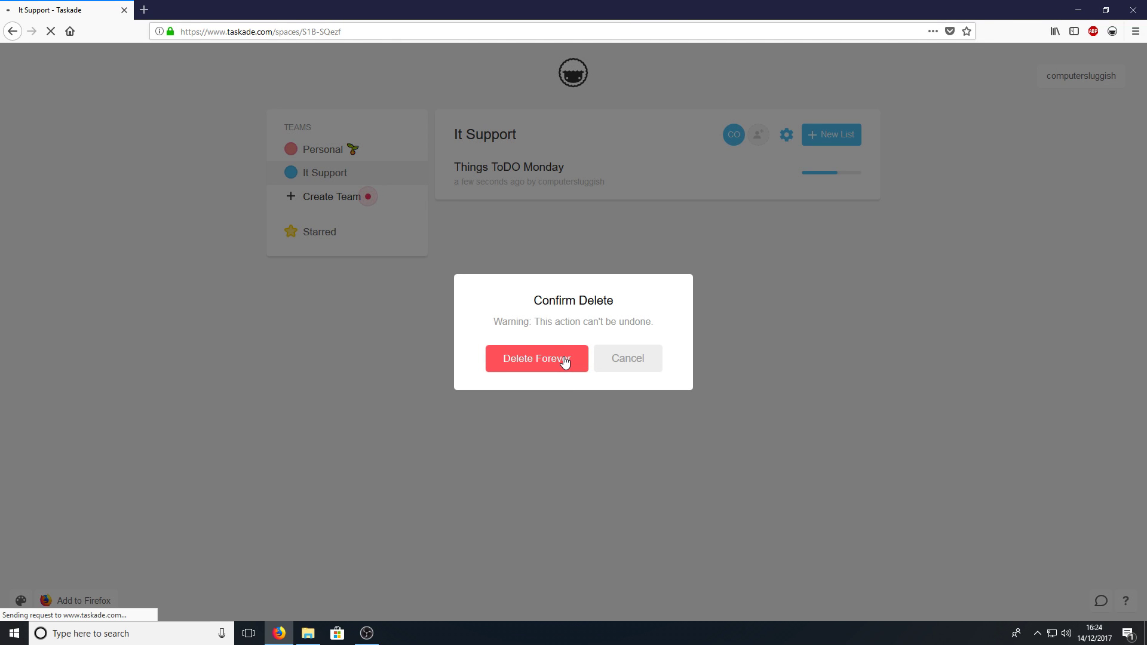